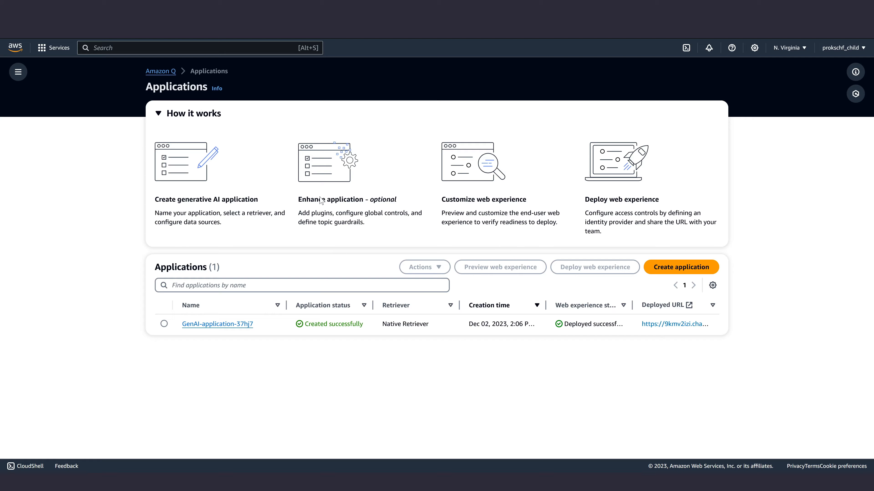
# Open the GenAI-application-37hj7 application and view its data sources
pyautogui.click(205, 324)
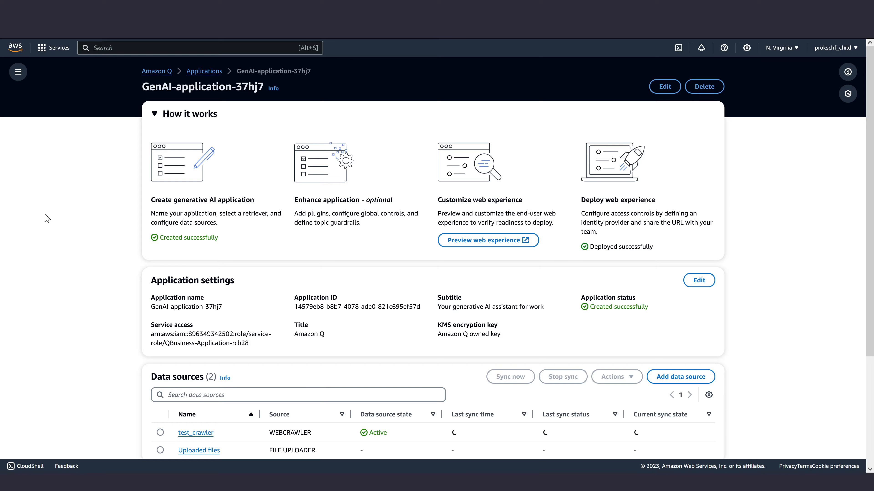
pyautogui.scroll(-3, 44, 220)
pyautogui.scroll(-2, 40, 226)
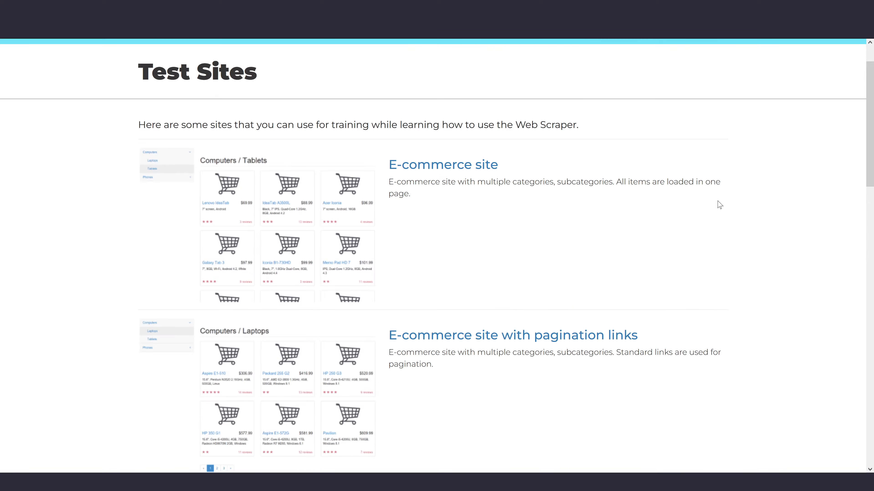
# Look through the Test Sites page listing sample e-commerce sites for web scraping
pyautogui.scroll(2, 740, 201)
pyautogui.scroll(-15, 782, 208)
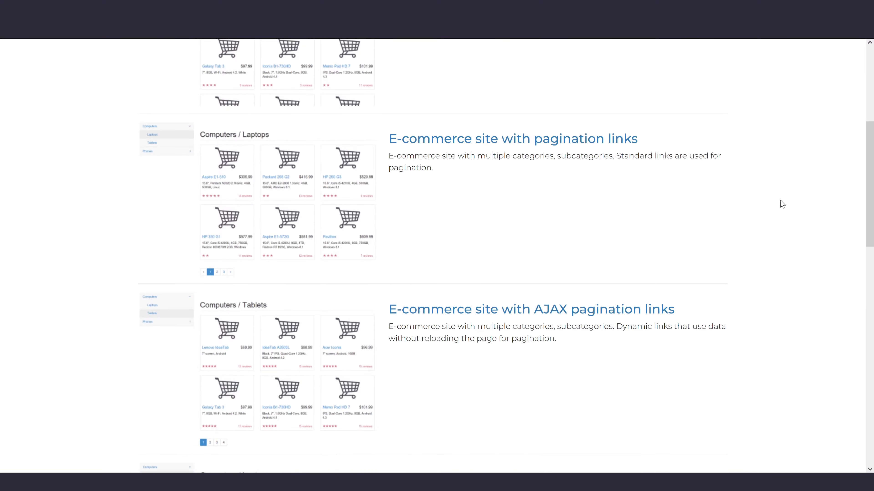
pyautogui.scroll(-4, 776, 207)
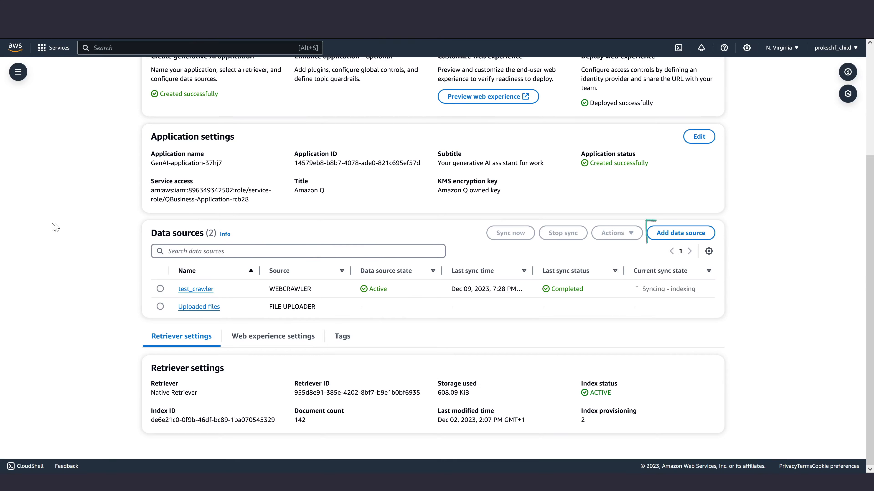
# Start adding a web crawler data source to the application and name it my-webcrawler
pyautogui.click(680, 233)
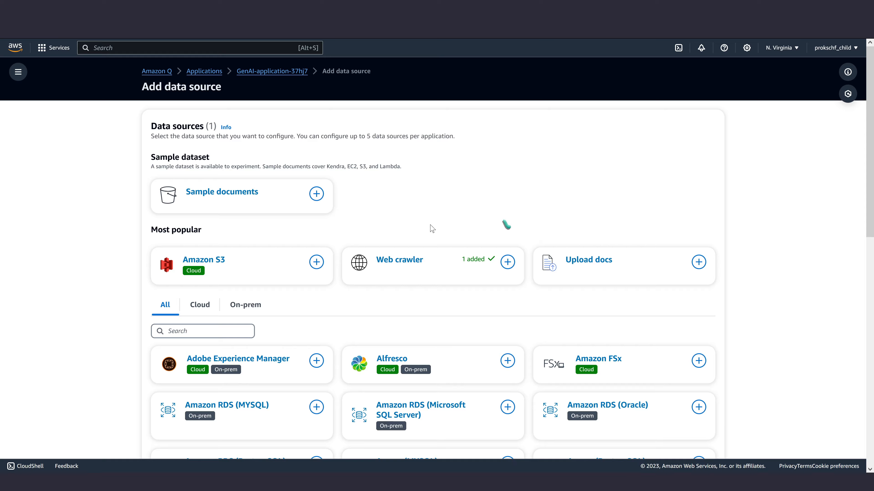
pyautogui.click(507, 262)
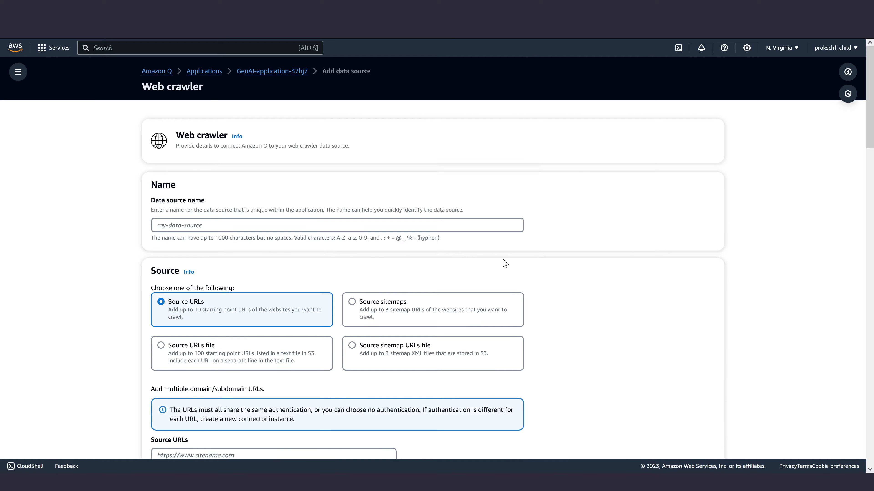
pyautogui.click(289, 226)
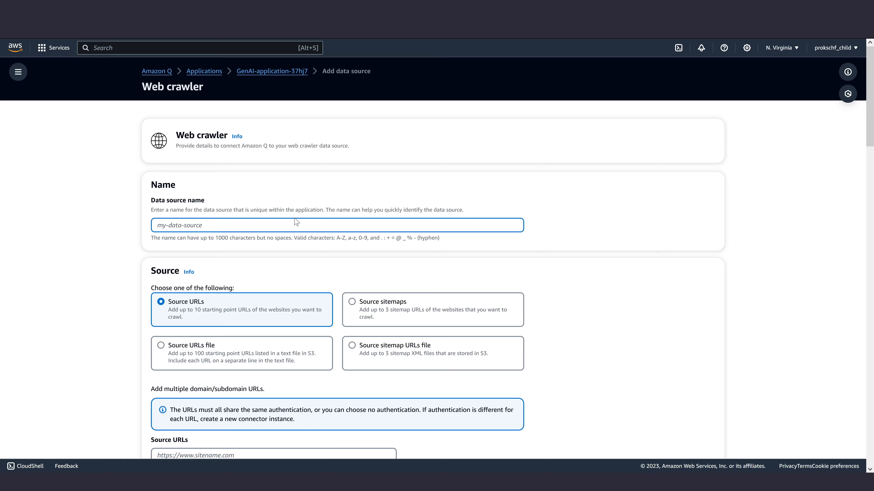
pyautogui.write('my-webcrawler')
# Try the Source sitemaps, Source URLs file and Source sitemap URLs file options, and switch back to Source URLs
pyautogui.scroll(-3, 325, 248)
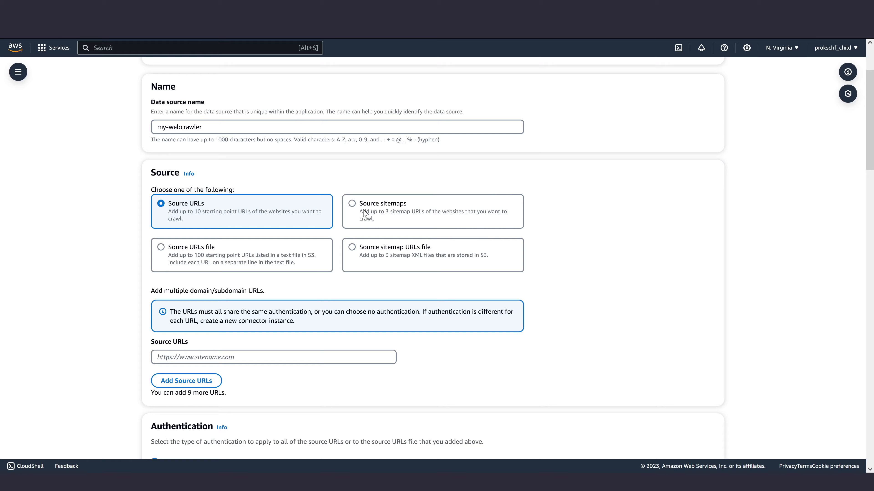
pyautogui.click(352, 205)
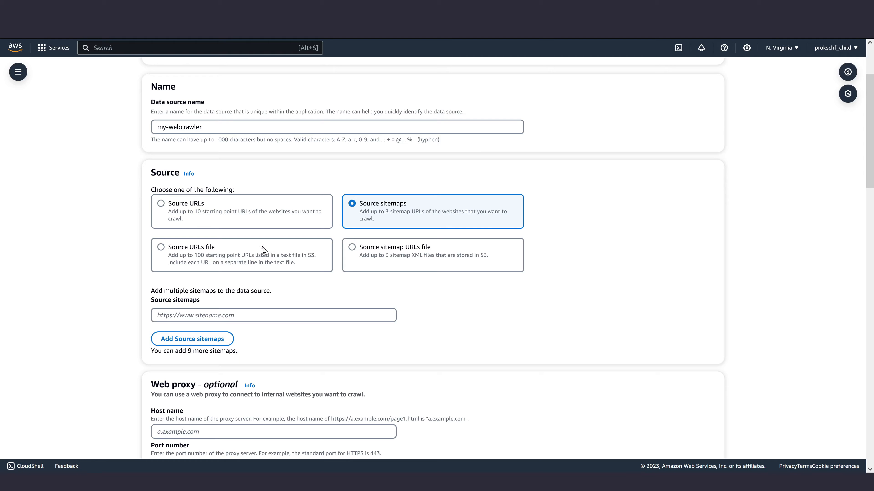
pyautogui.click(231, 259)
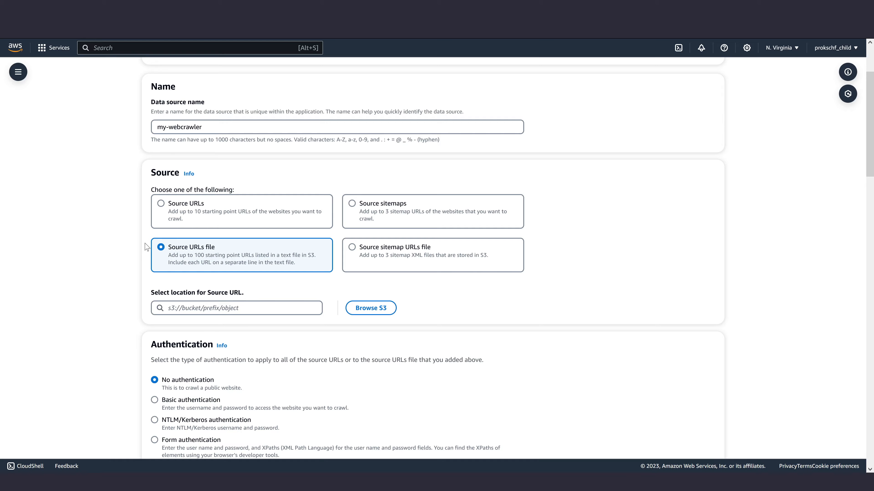
pyautogui.click(405, 255)
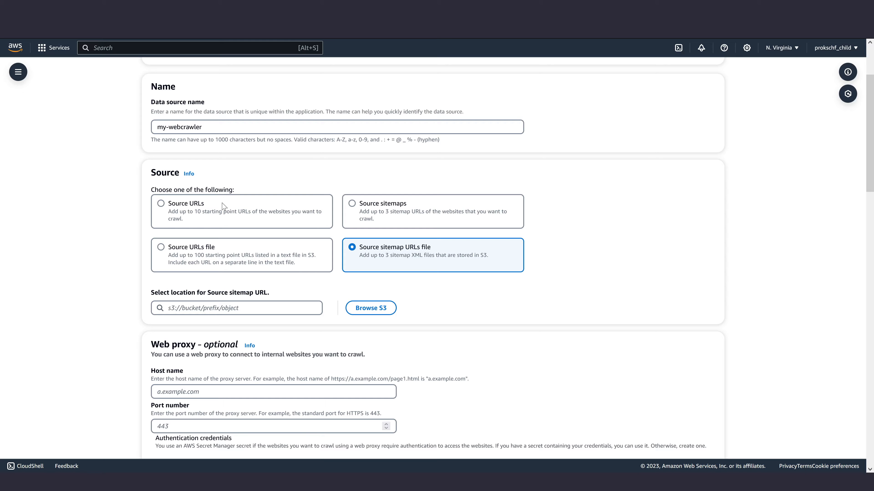
pyautogui.click(222, 206)
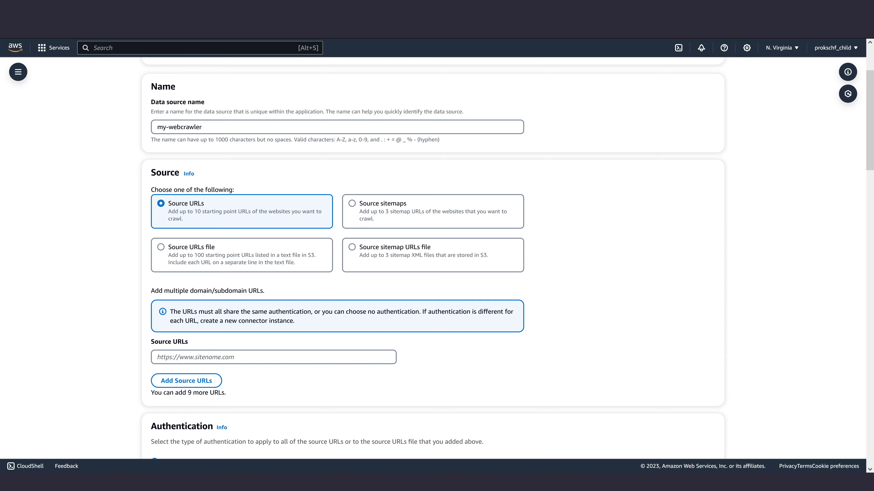
pyautogui.click(229, 358)
pyautogui.write('https://webscraper.io')
pyautogui.click(268, 374)
pyautogui.scroll(-2, 267, 374)
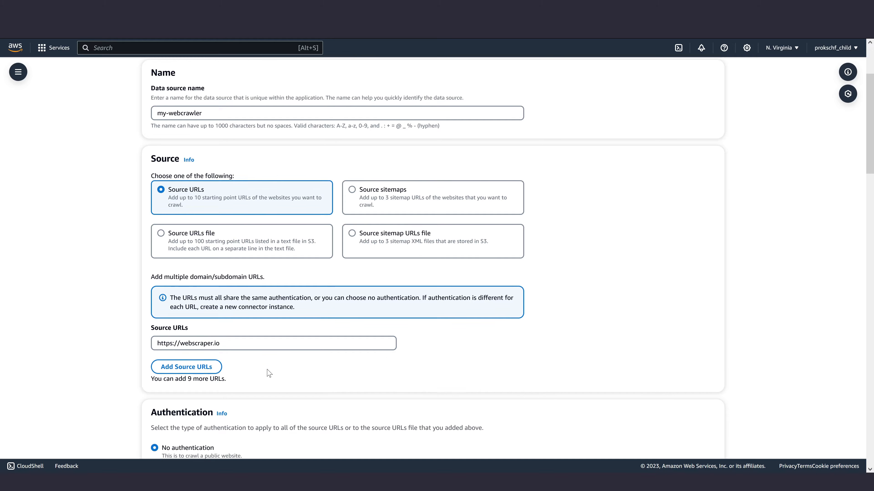
pyautogui.click(207, 332)
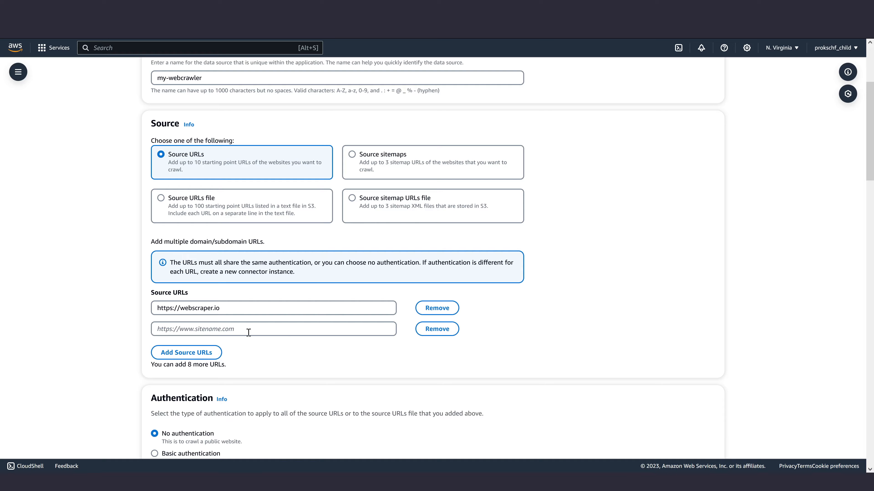
pyautogui.click(438, 330)
# Try the Basic, NTLM/Kerberos, Form and SAML authentication types, and start creating a new Secrets Manager secret for SAML
pyautogui.scroll(-5, 523, 303)
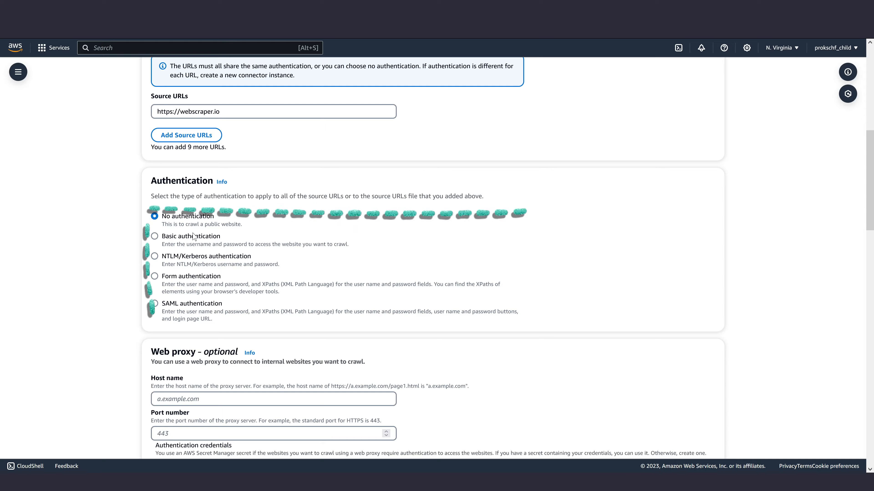
pyautogui.click(177, 238)
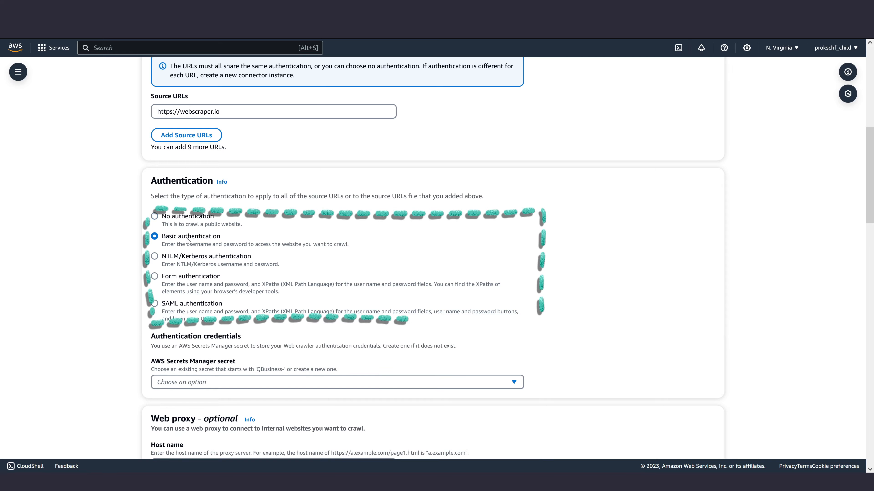
pyautogui.click(185, 257)
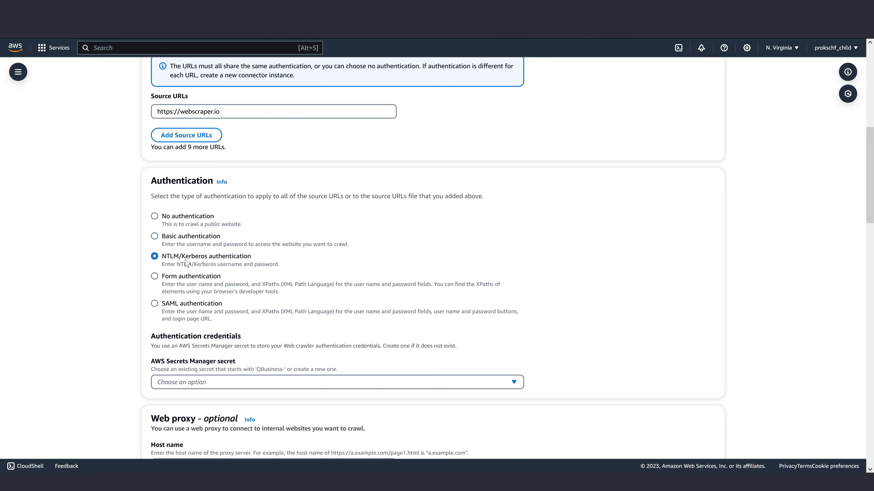
pyautogui.click(189, 288)
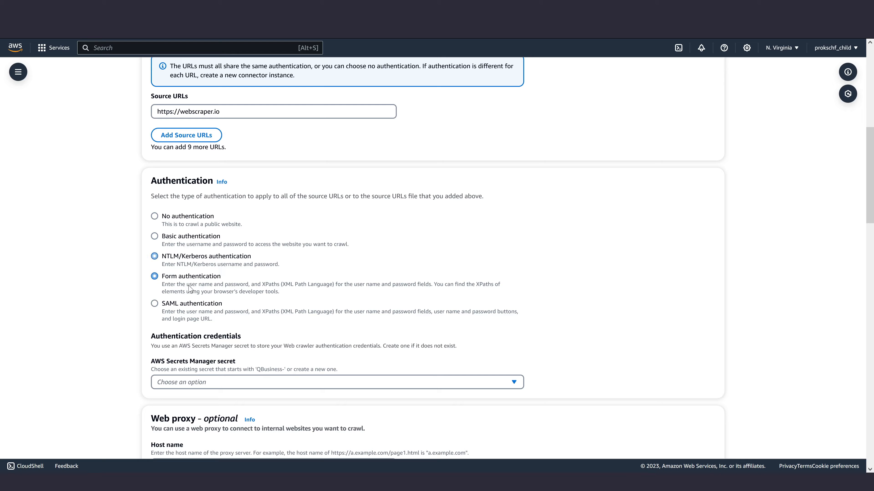
pyautogui.click(194, 308)
pyautogui.click(200, 383)
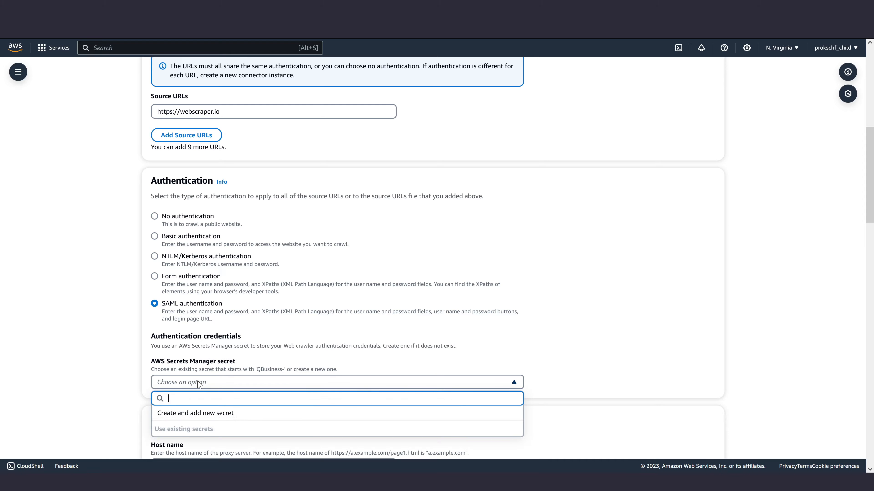
pyautogui.click(203, 413)
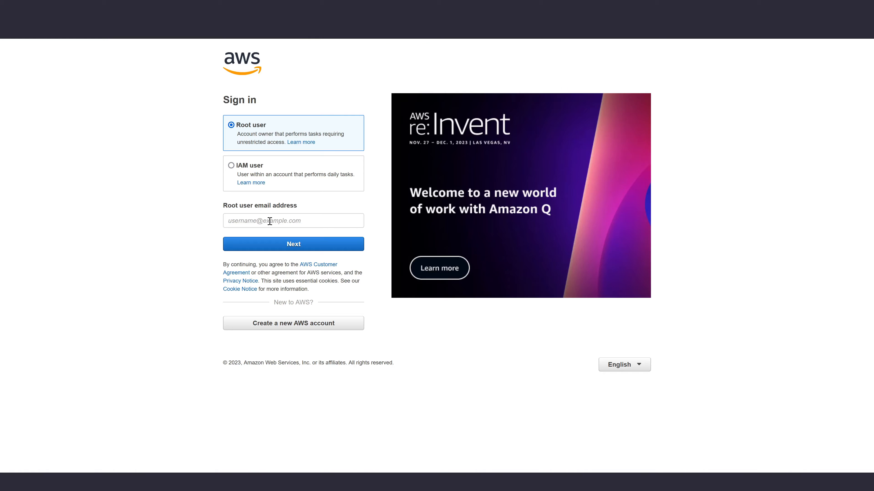
pyautogui.rightClick(267, 221)
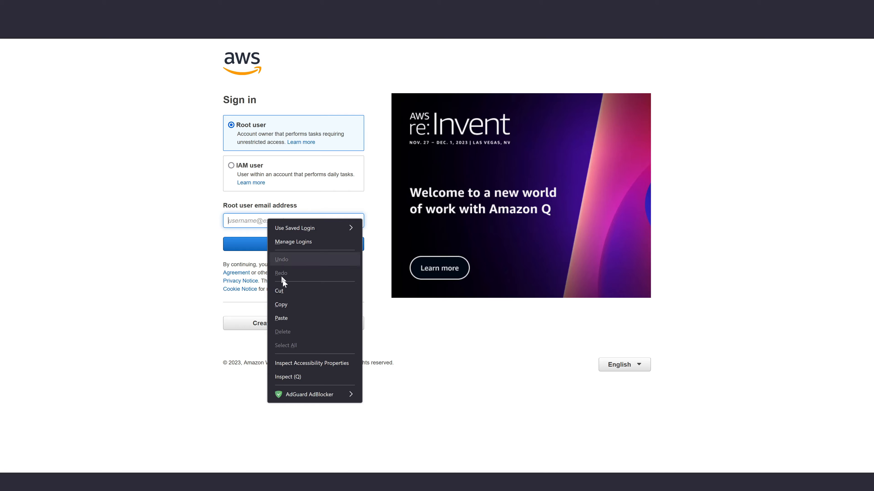
pyautogui.rightClick(240, 220)
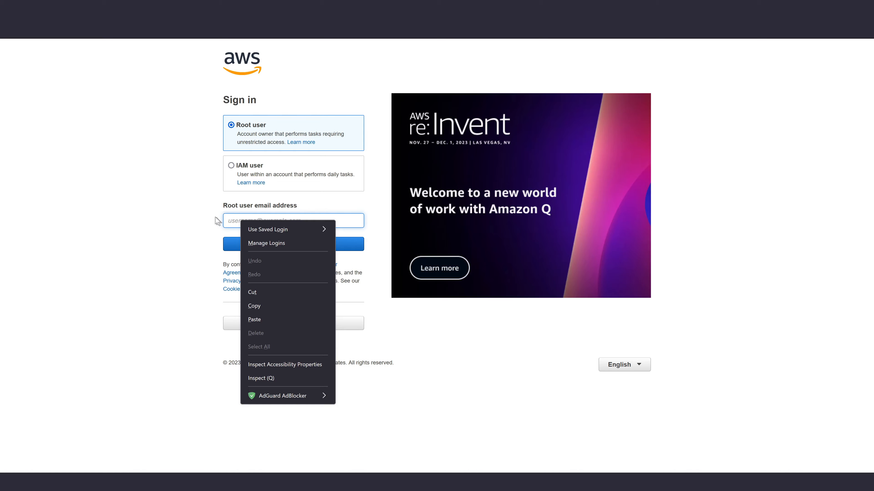
pyautogui.rightClick(189, 223)
pyautogui.press('Escape')
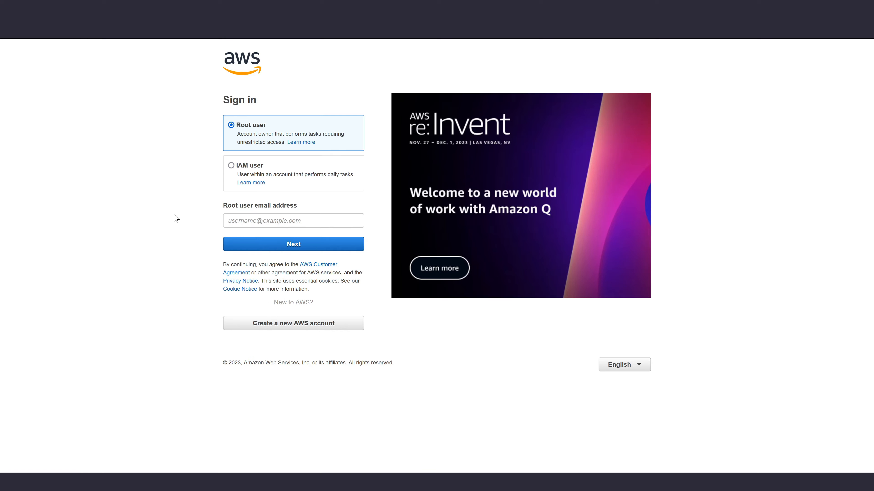
# Inspect the root user email address field on the AWS sign-in page with the developer tools and copy its XPath
pyautogui.hotkey('ctrl', 'shift', 'e')
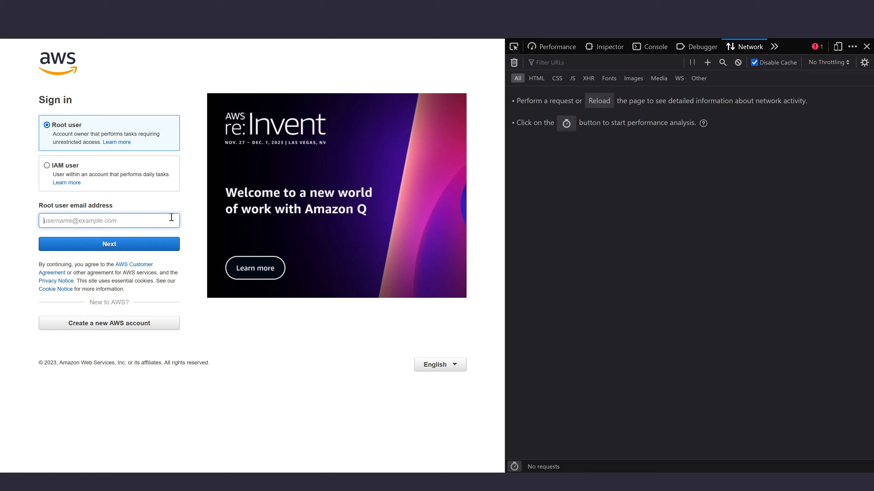
pyautogui.rightClick(172, 221)
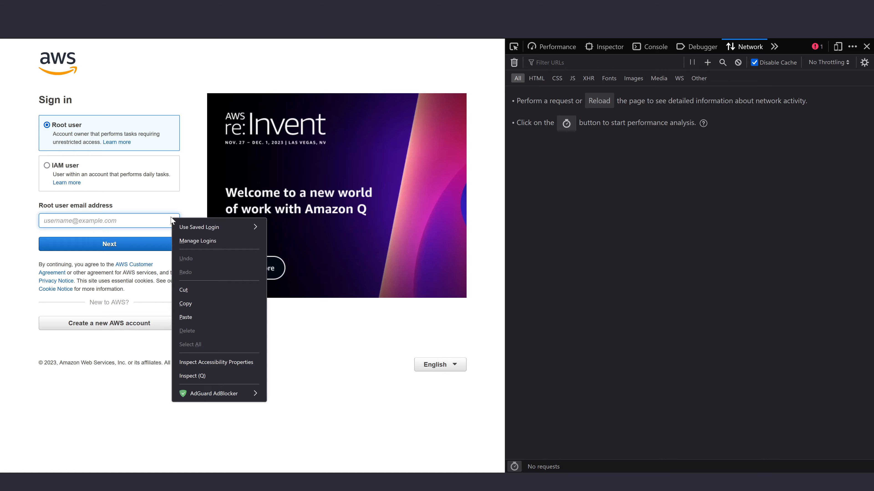
pyautogui.click(201, 376)
pyautogui.rightClick(646, 245)
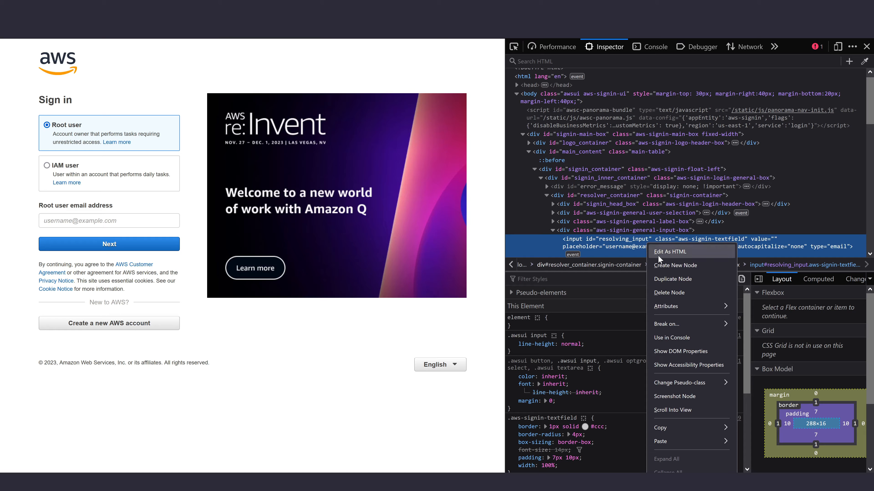
pyautogui.moveTo(701, 425)
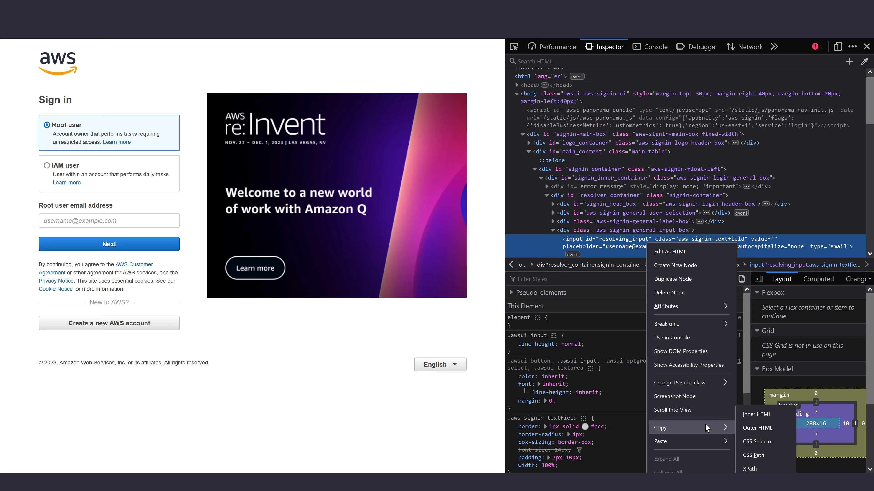
pyautogui.click(761, 462)
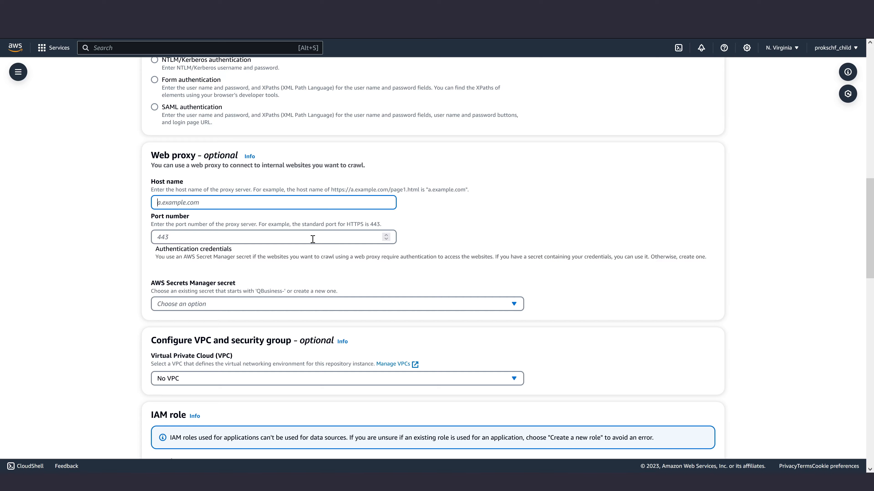
# Open the dialog for creating a new web proxy Secrets Manager secret and close it without saving
pyautogui.click(311, 307)
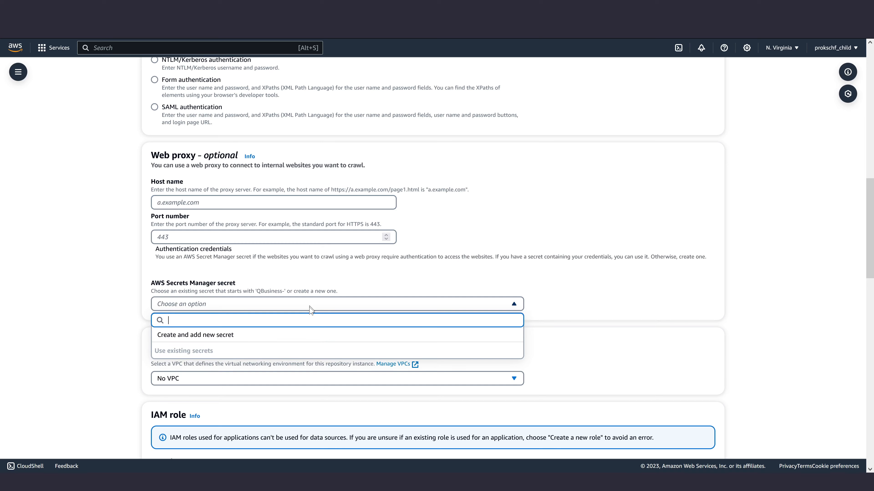
pyautogui.click(314, 342)
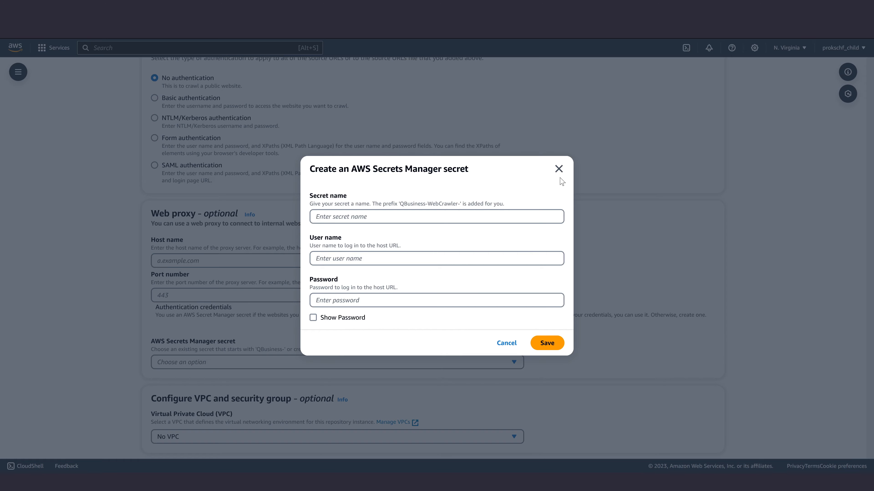
pyautogui.click(558, 169)
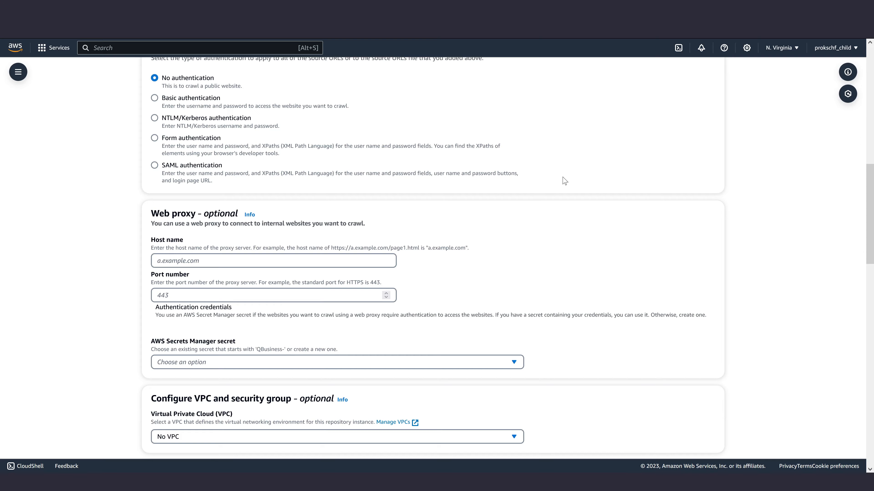
# Check the Virtual Private Cloud choices in the VPC and security group section, leaving the selection at No VPC
pyautogui.scroll(-1, 564, 181)
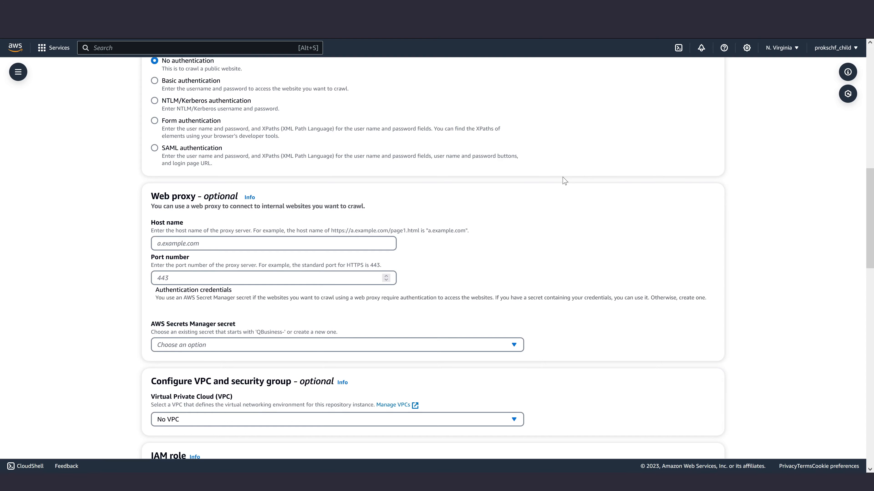
pyautogui.scroll(-2, 564, 180)
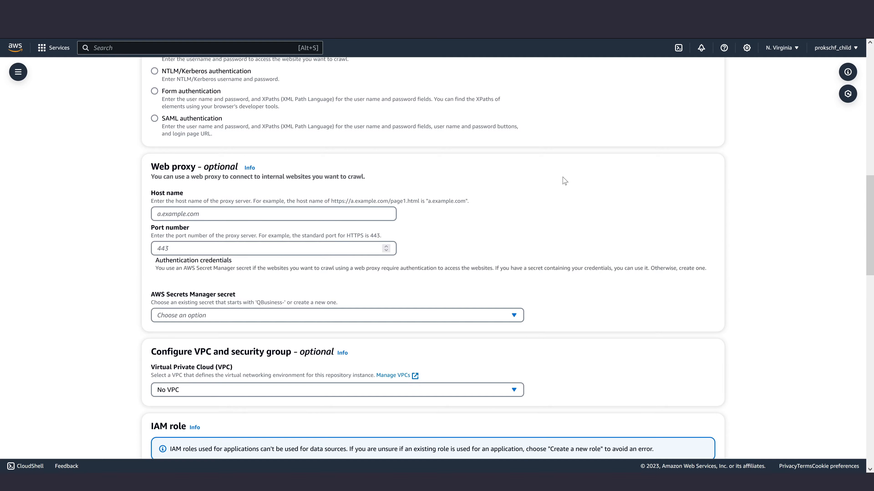
pyautogui.scroll(-1, 565, 181)
pyautogui.scroll(-8, 564, 181)
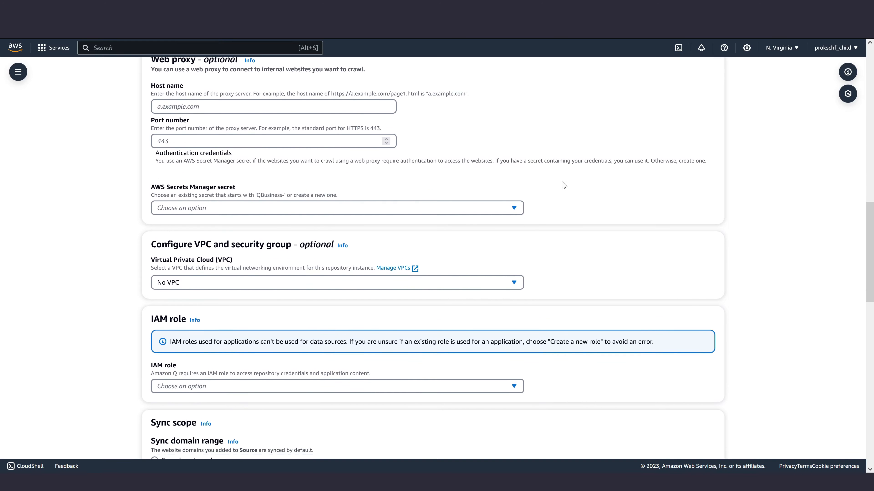
pyautogui.click(515, 241)
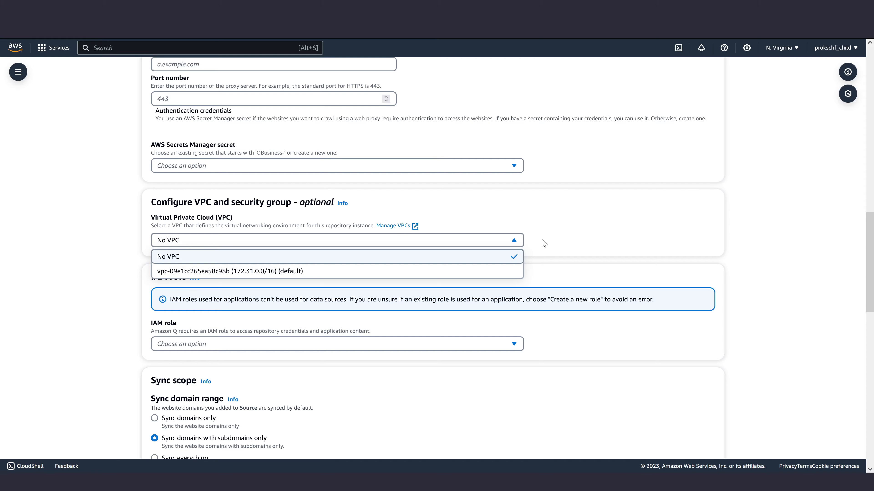
pyautogui.click(560, 235)
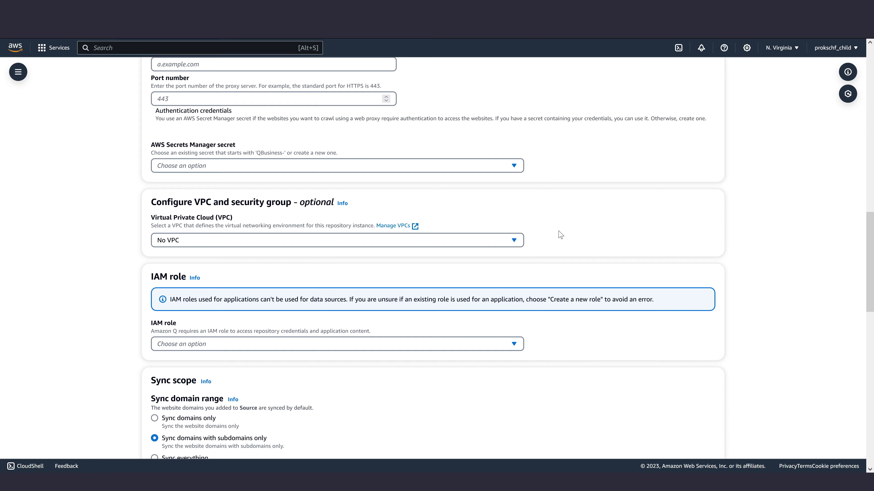
# Set the data source's IAM role to Create a new service role (Recommended)
pyautogui.scroll(-1, 560, 235)
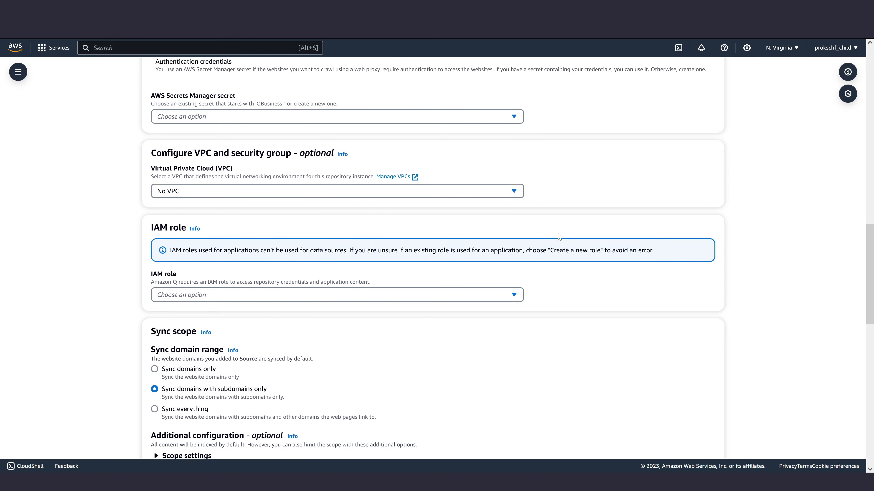
pyautogui.scroll(-1, 559, 236)
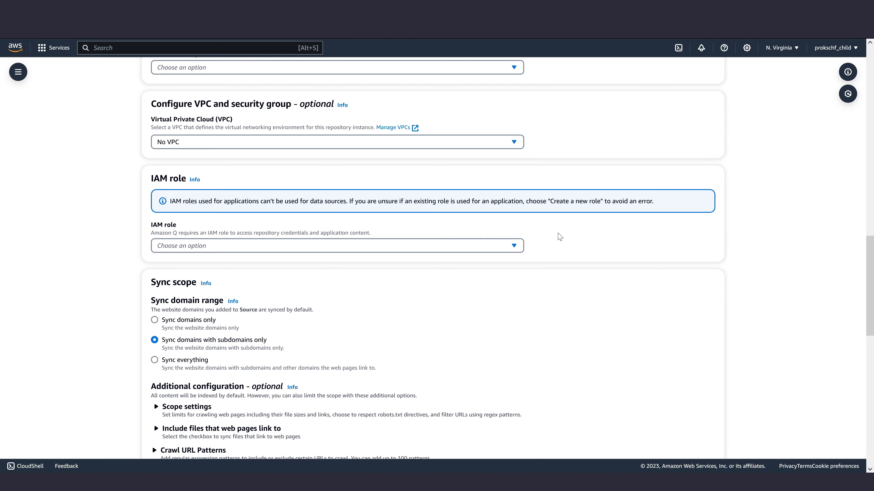
pyautogui.click(505, 249)
pyautogui.click(498, 277)
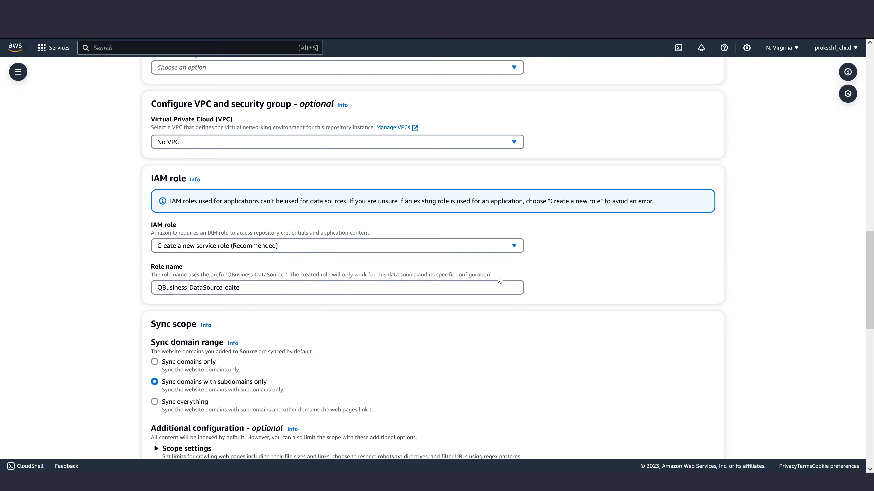
# Expand the sync scope's Scope settings and review the limits for crawl depth, file size, links per page and throttling
pyautogui.scroll(-3, 500, 279)
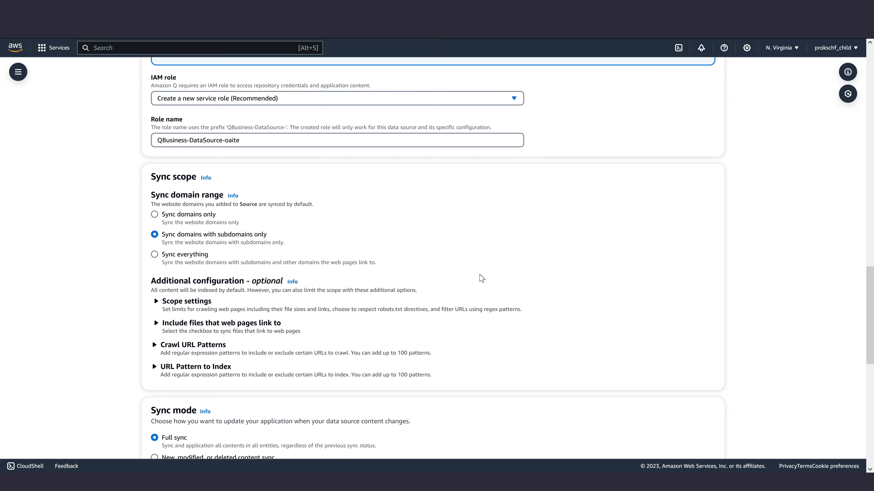
pyautogui.scroll(-1, 479, 280)
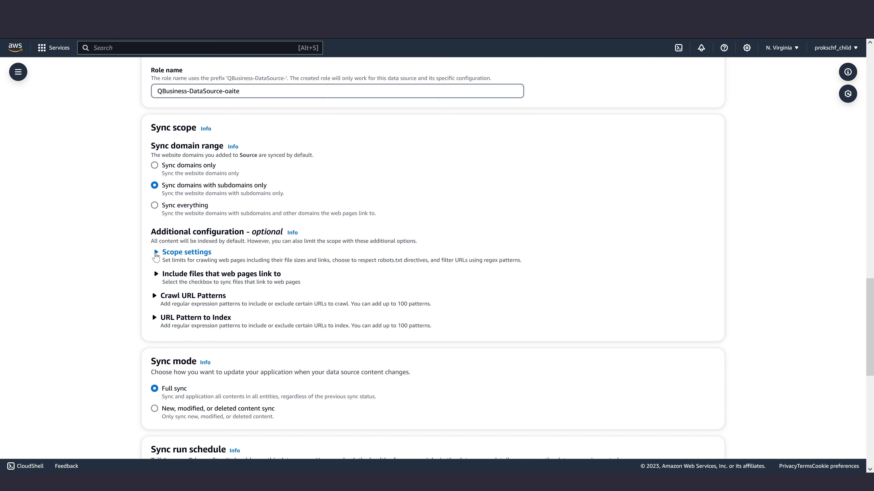
pyautogui.click(155, 255)
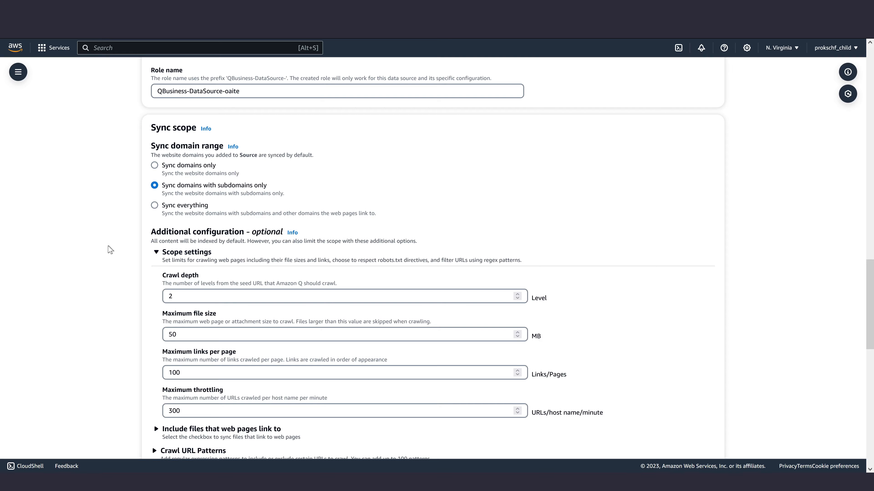
pyautogui.scroll(-3, 110, 250)
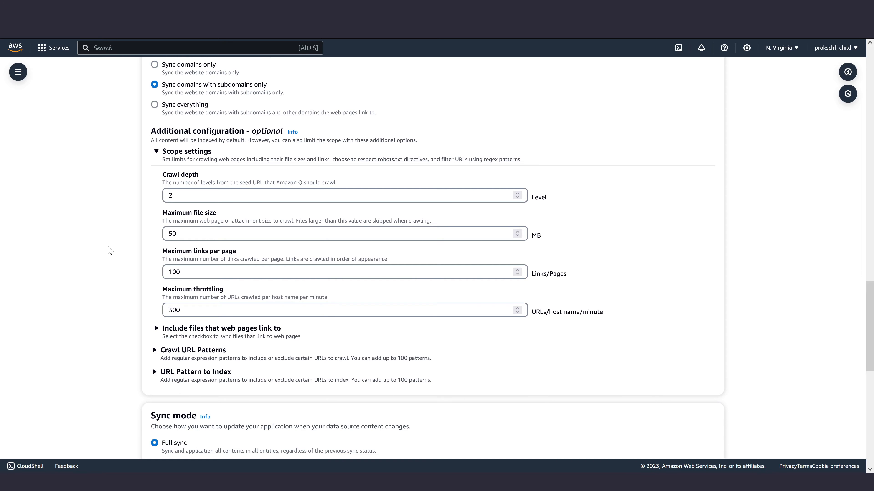
pyautogui.scroll(-1, 110, 251)
pyautogui.scroll(-1, 110, 250)
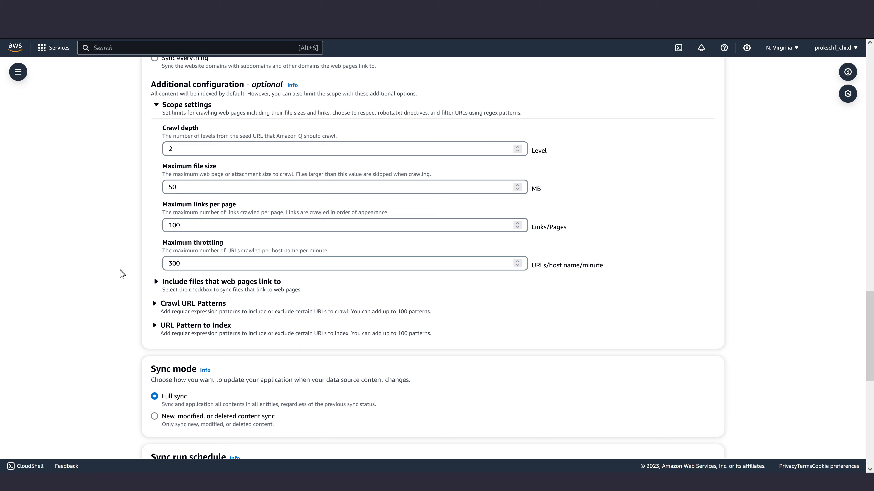
# Expand the Include files that web pages link to, Crawl URL Patterns and URL Pattern to Index settings
pyautogui.click(157, 282)
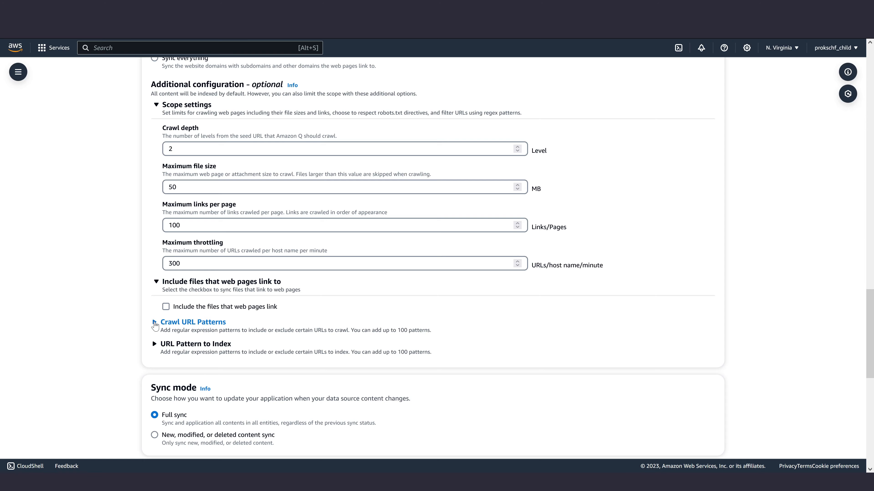
pyautogui.click(153, 323)
pyautogui.scroll(-3, 108, 299)
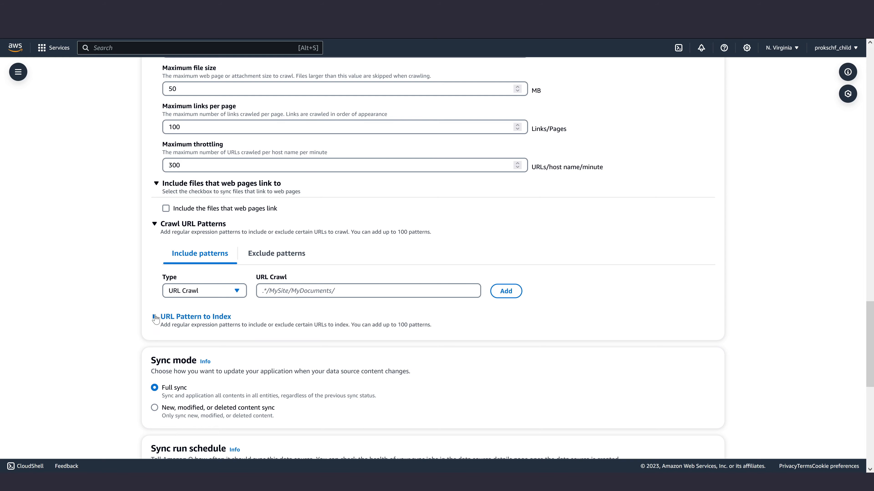
pyautogui.click(154, 317)
pyautogui.scroll(-2, 124, 303)
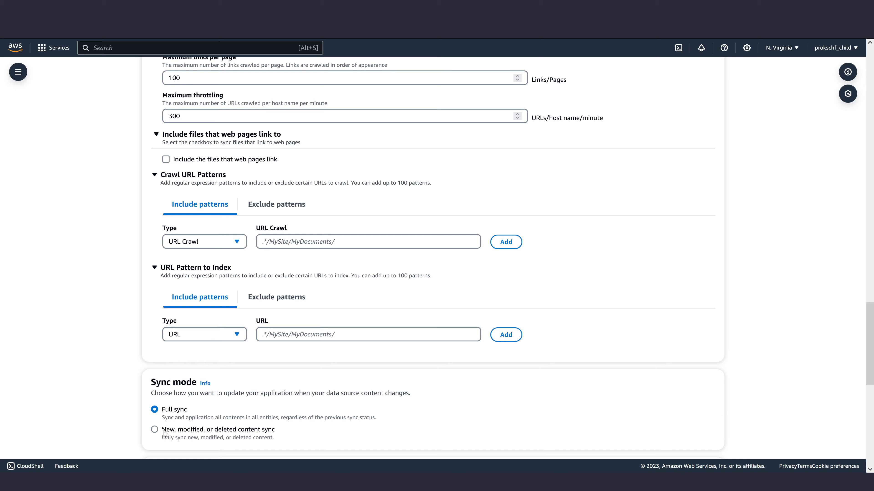
# Enter .*/test-sites/e-commerce/allinone as the include pattern for crawled URLs
pyautogui.write('.*/test-sites/e-commerce/allinone')
pyautogui.press('Tab')
pyautogui.press('Tab')
pyautogui.press('Tab')
pyautogui.press('Tab')
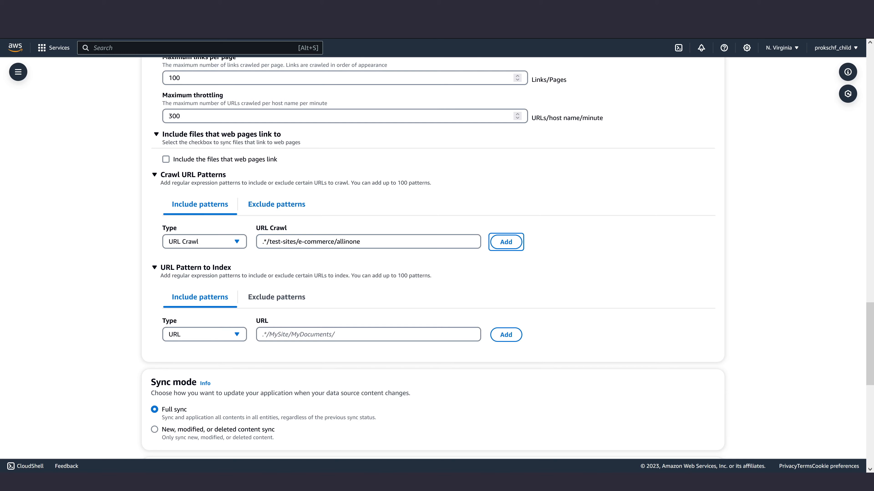
pyautogui.press('Tab')
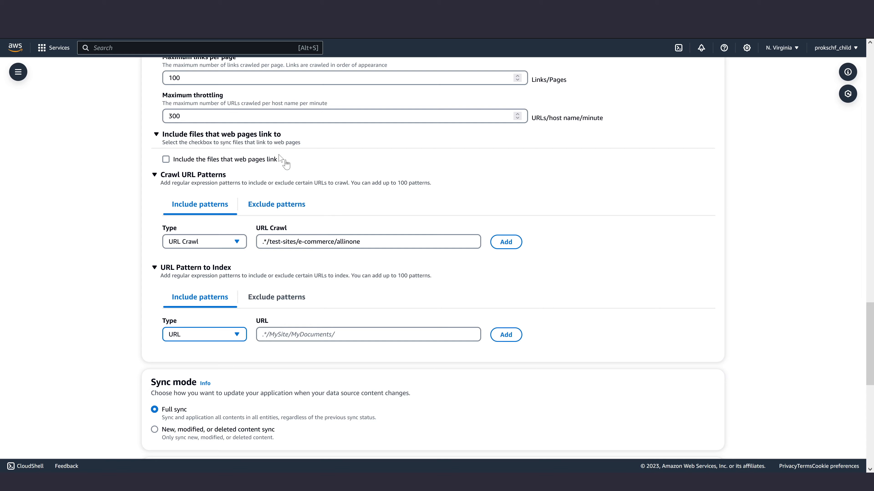
# Enter .*/test-sites/e-commerce/allinone as the include pattern for URLs to index
pyautogui.click(327, 340)
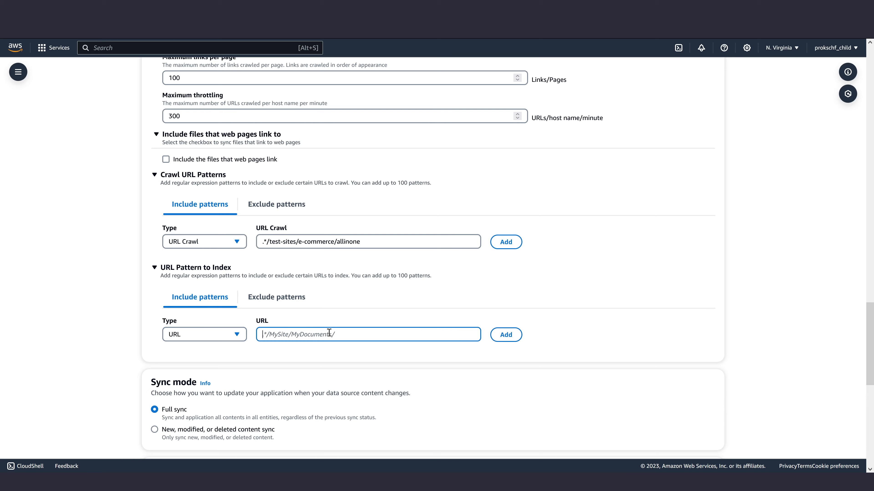
pyautogui.write('.*')
pyautogui.write('/test-sites/e-commerce/allinone')
# Try the New, modified, or deleted content sync mode and switch back to Full sync
pyautogui.scroll(-6, 55, 269)
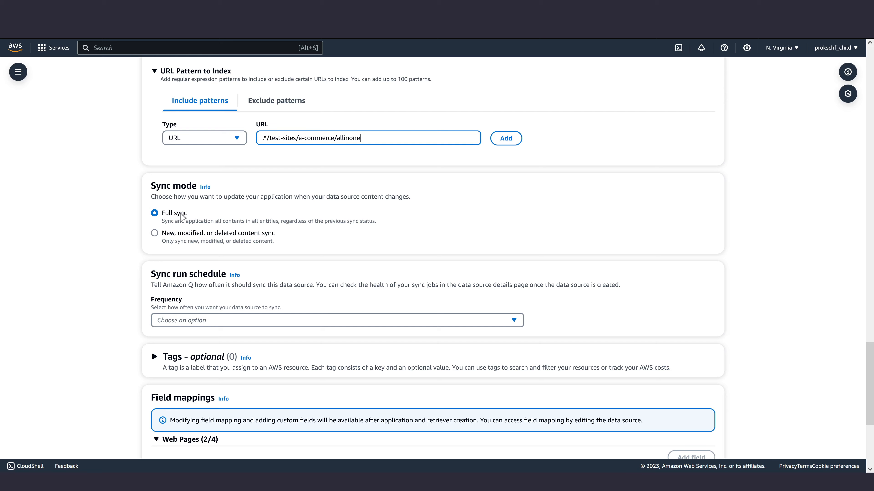
pyautogui.click(155, 234)
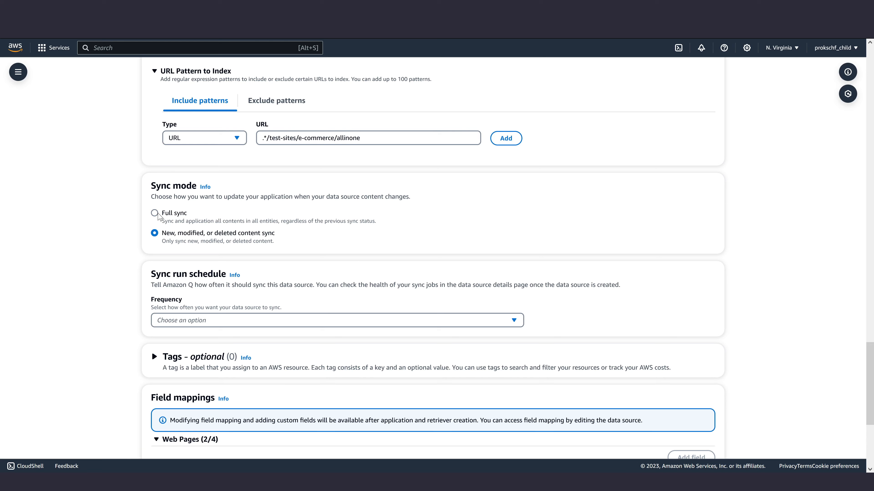
pyautogui.click(157, 214)
# Try the Custom sync frequency, and set the sync run schedule to Run on demand
pyautogui.scroll(-1, 158, 220)
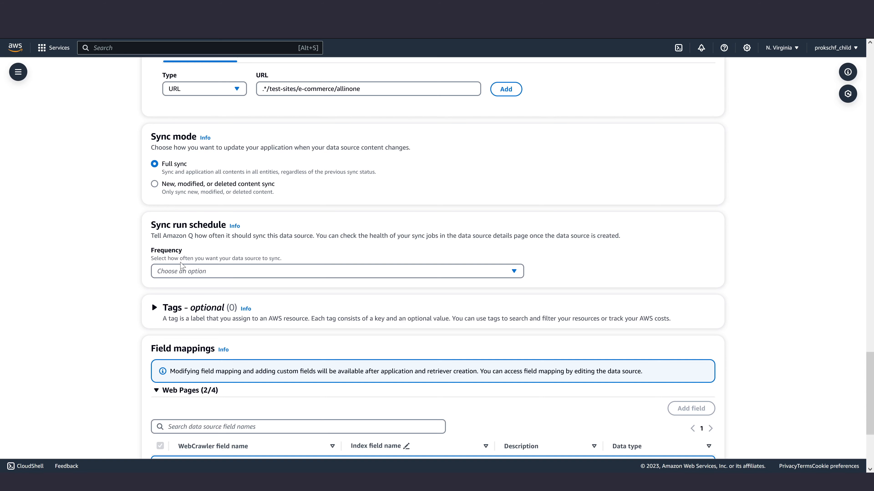
pyautogui.click(184, 271)
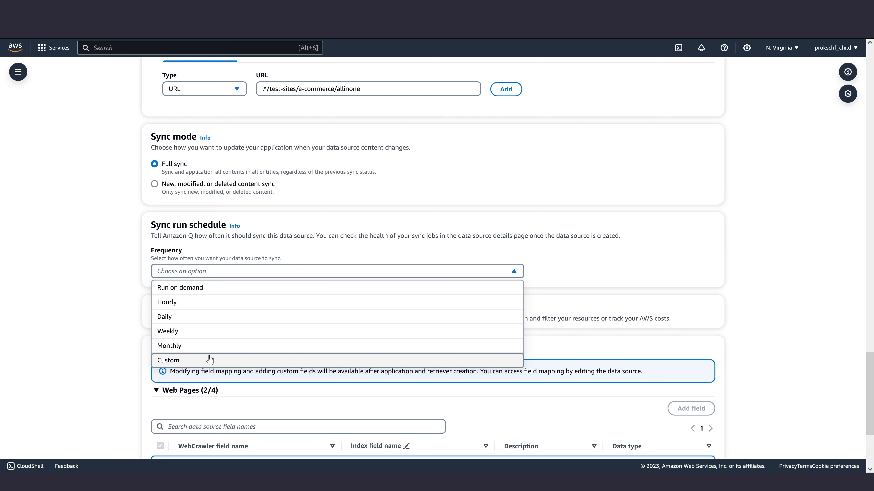
pyautogui.click(210, 360)
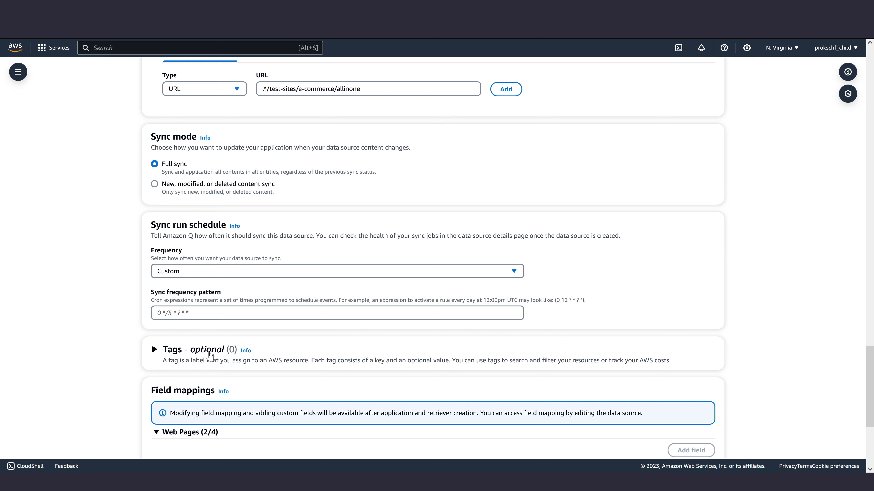
pyautogui.click(244, 272)
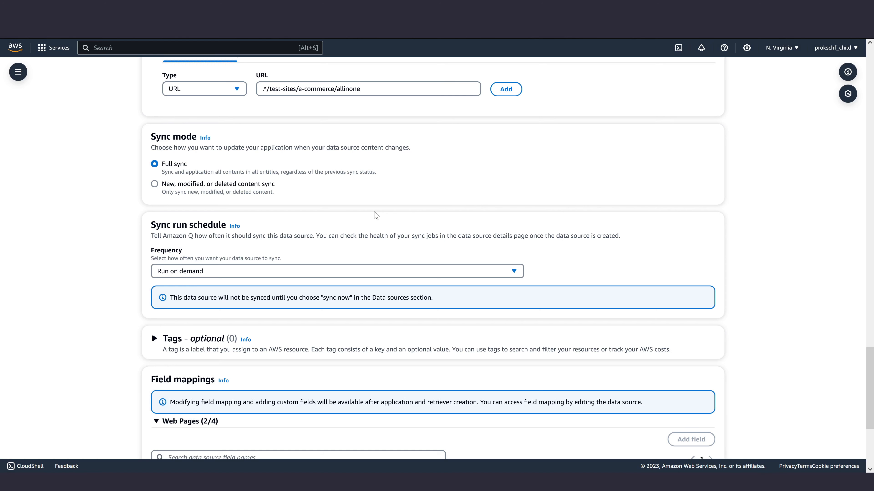
# Review the Web Pages and Attachments field mappings, and add the data source
pyautogui.scroll(-5, 376, 216)
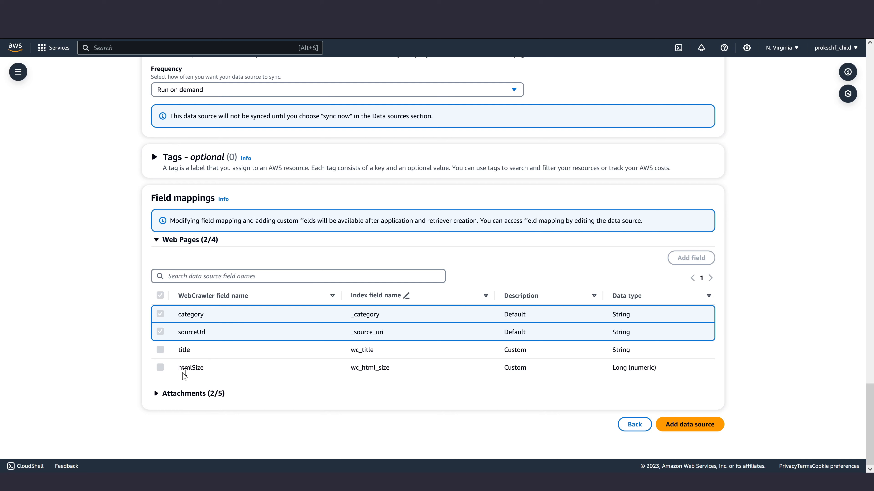
pyautogui.click(151, 393)
pyautogui.scroll(-4, 98, 354)
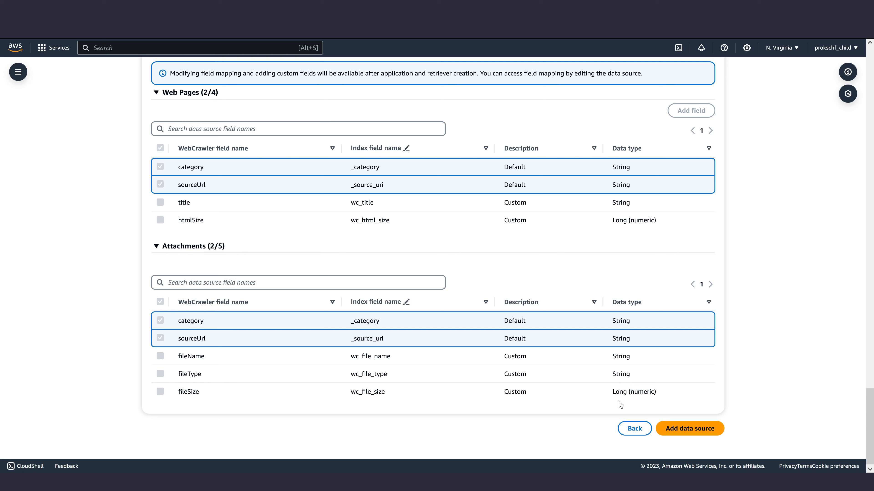
pyautogui.click(667, 426)
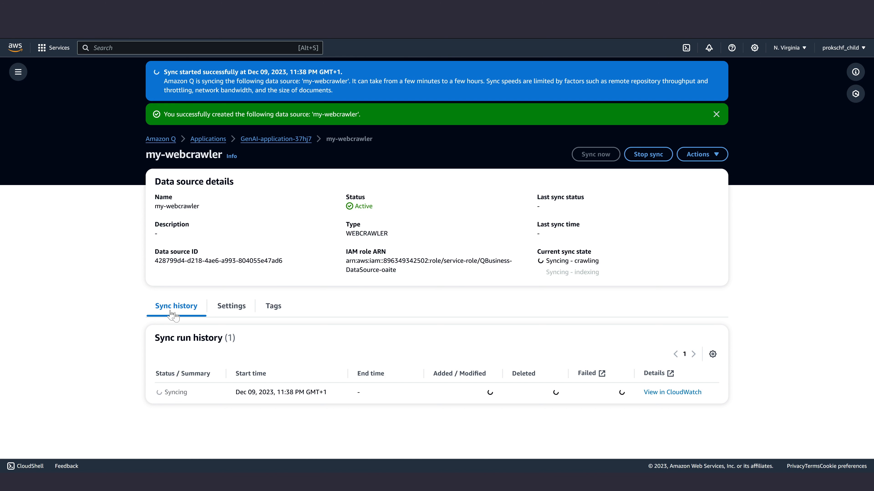
# View the running sync's log events in CloudWatch and open the parent log group to examine its log streams
pyautogui.click(673, 392)
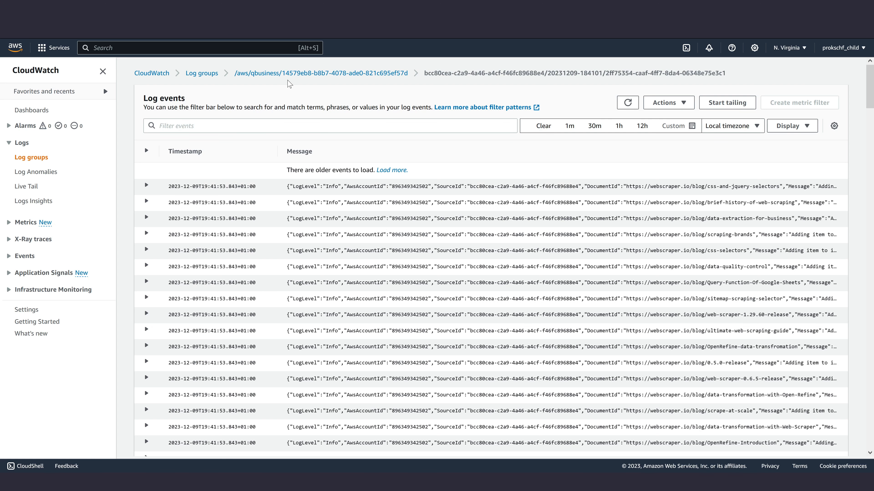
pyautogui.click(290, 73)
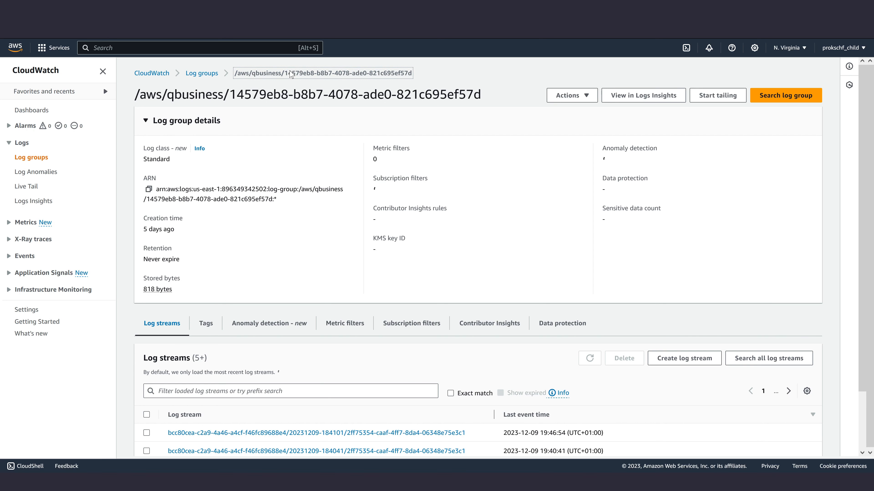
pyautogui.scroll(-2, 498, 258)
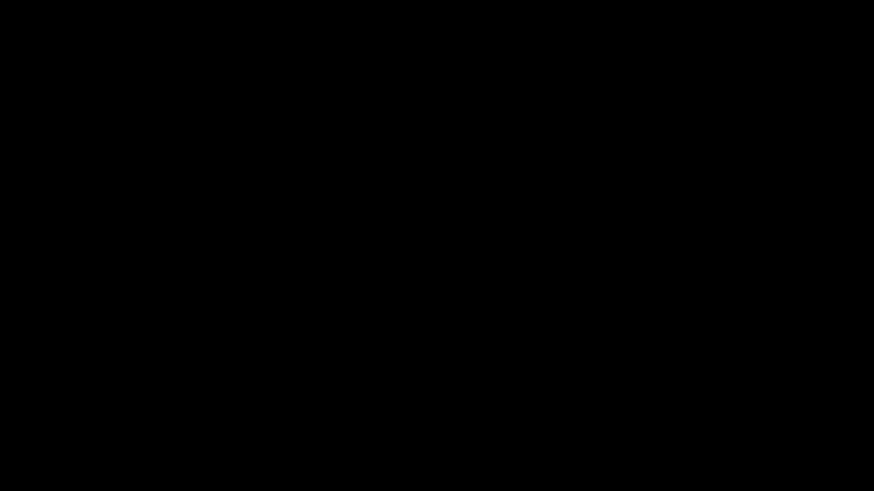